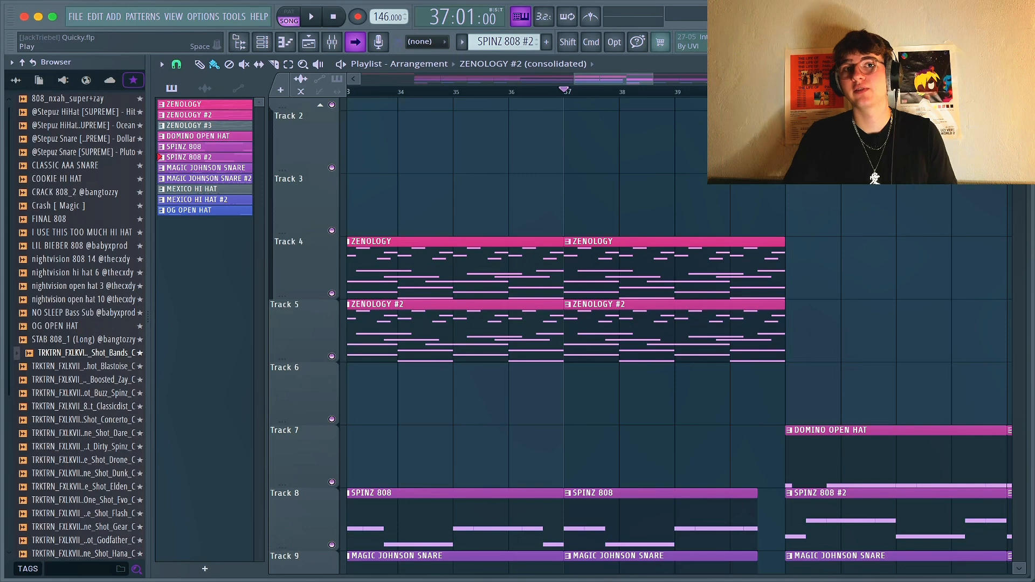
- Play the arrangement from bar 37 to hear the transition into the second drop
key("space")
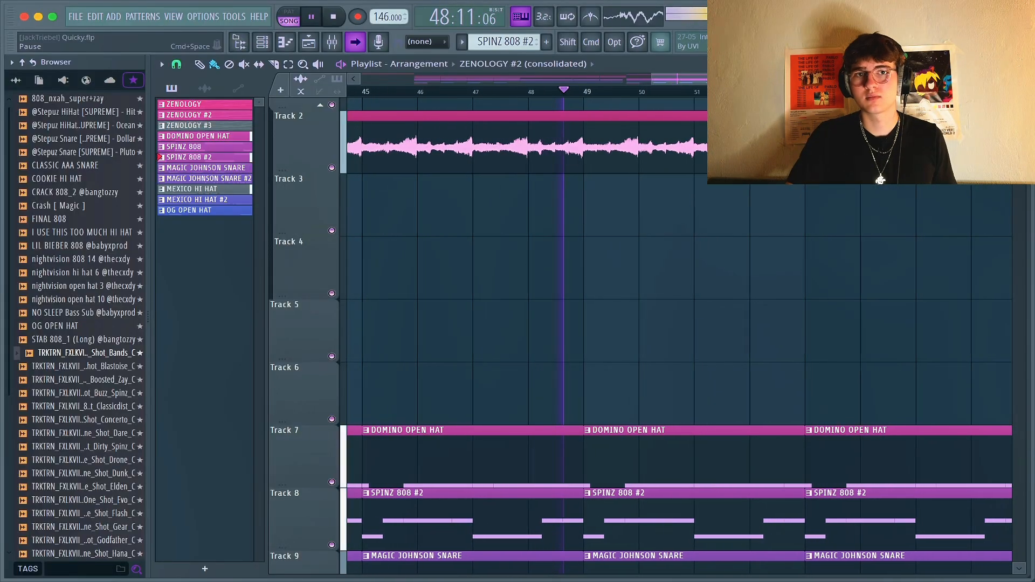
key("space")
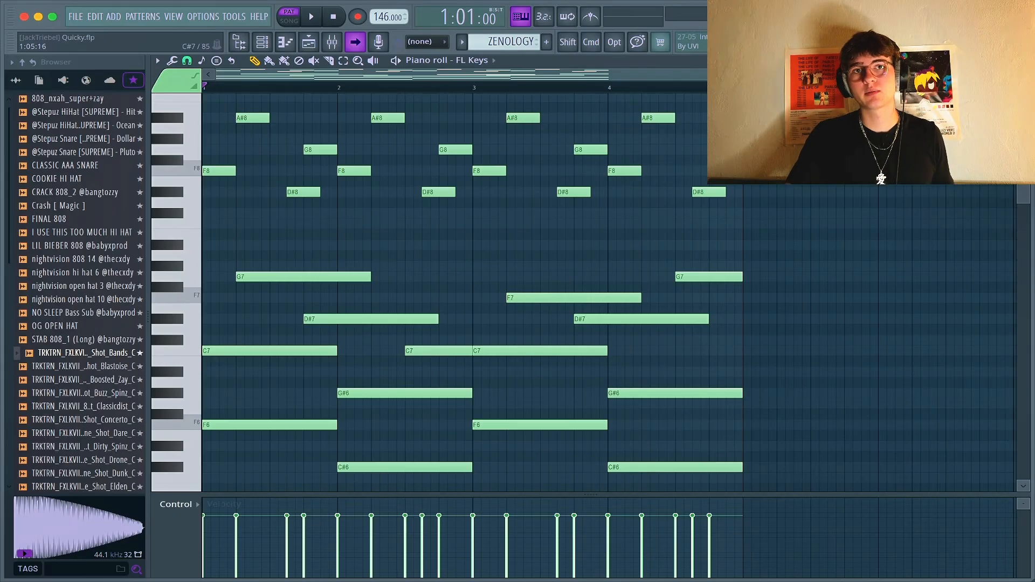
- Try a one-bar C6 note below the F6 note in bar 1 of the melody, and remove it again
scroll(608, 345, "down", 1)
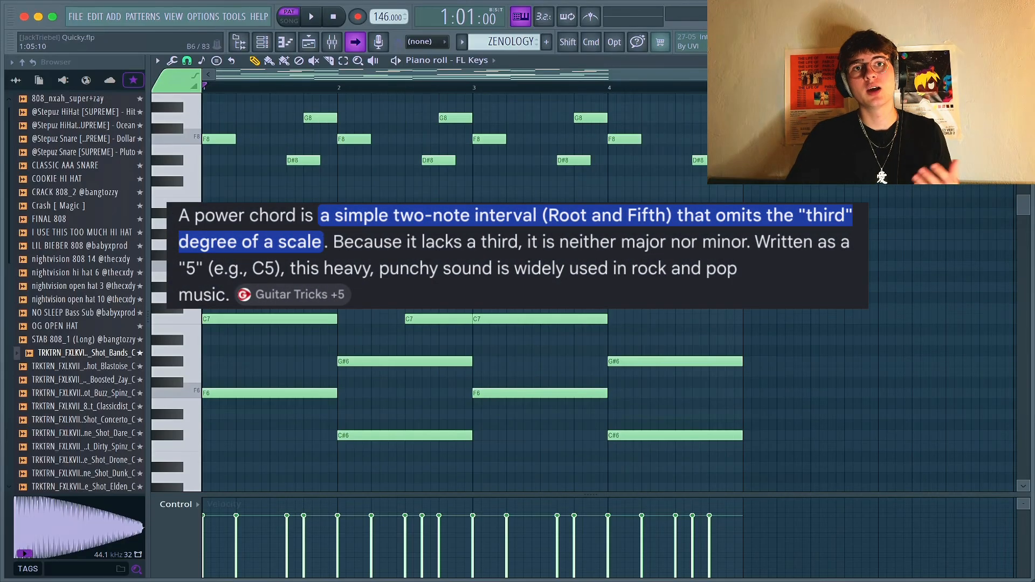
scroll(608, 345, "down", 2)
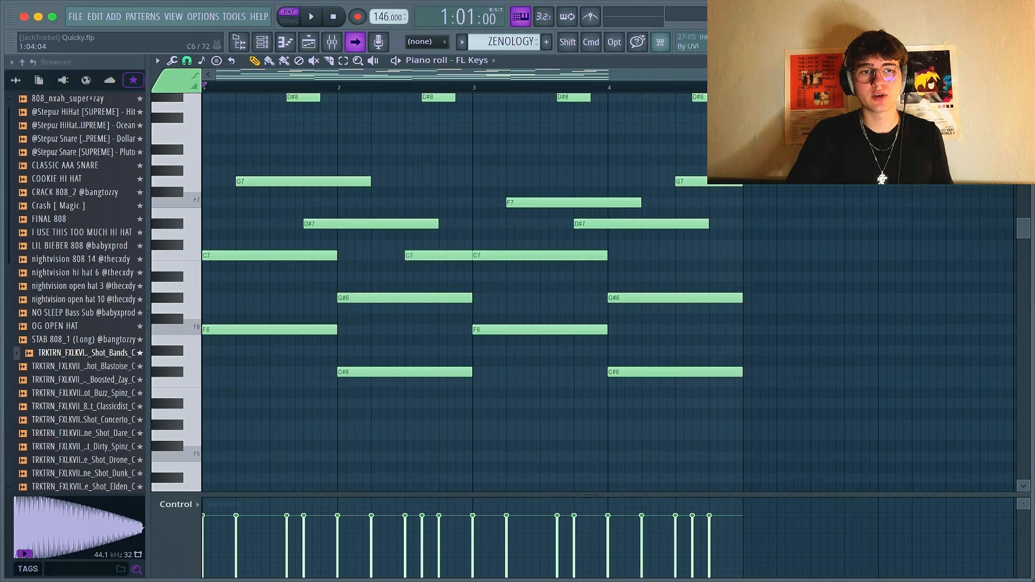
left_click(231, 382)
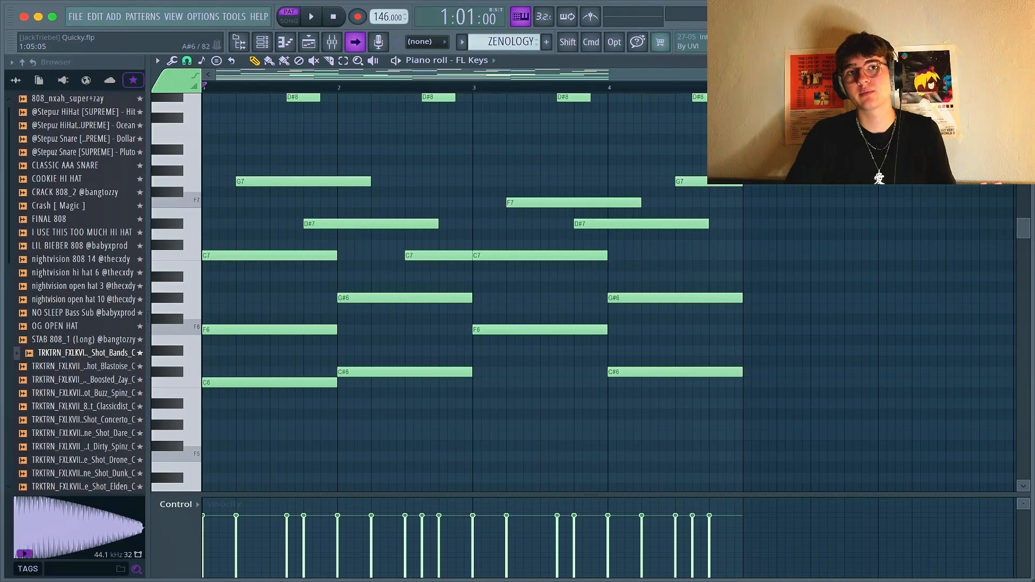
right_click(249, 383)
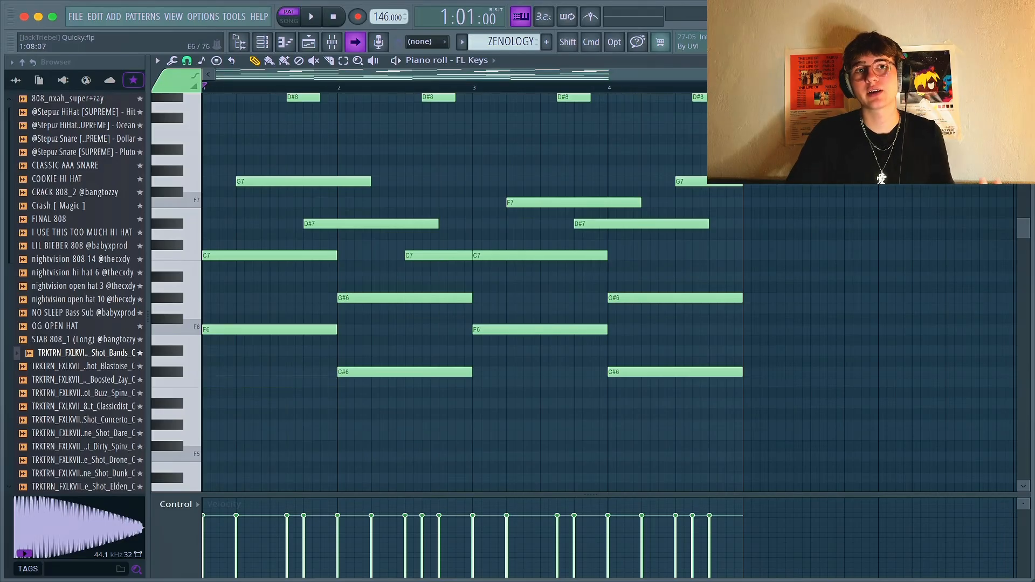
- Examine the melody's chord and lead notes in the piano roll, sounding the G7 and D#7 keys
scroll(381, 242, "up", 3)
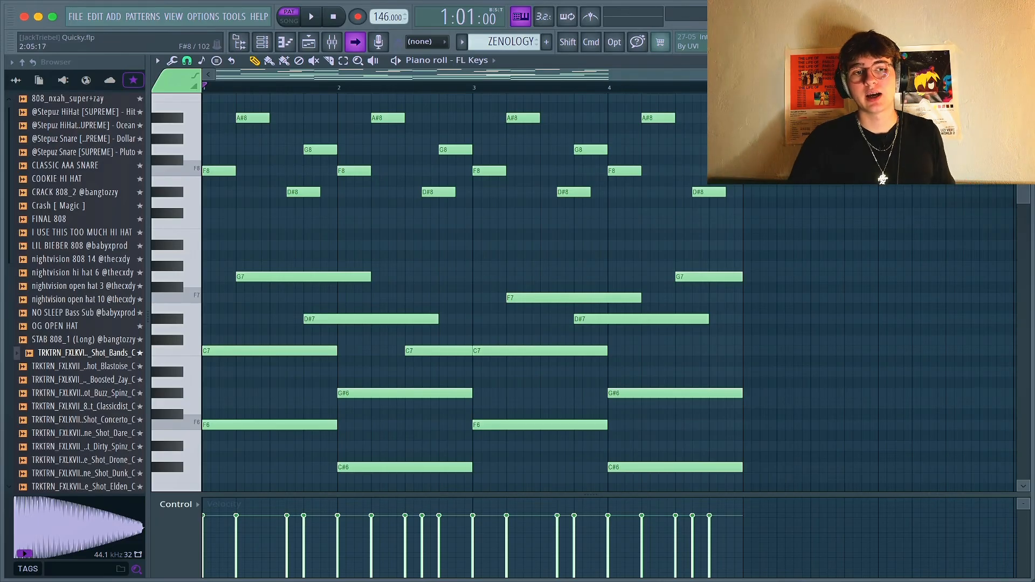
scroll(264, 309, "down", 1)
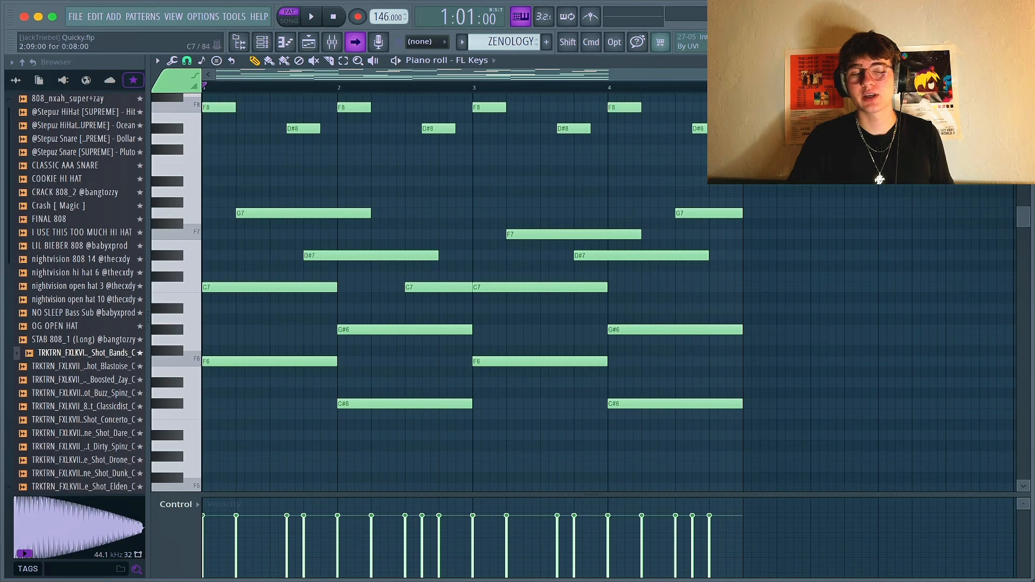
left_click(170, 213)
left_click(170, 255)
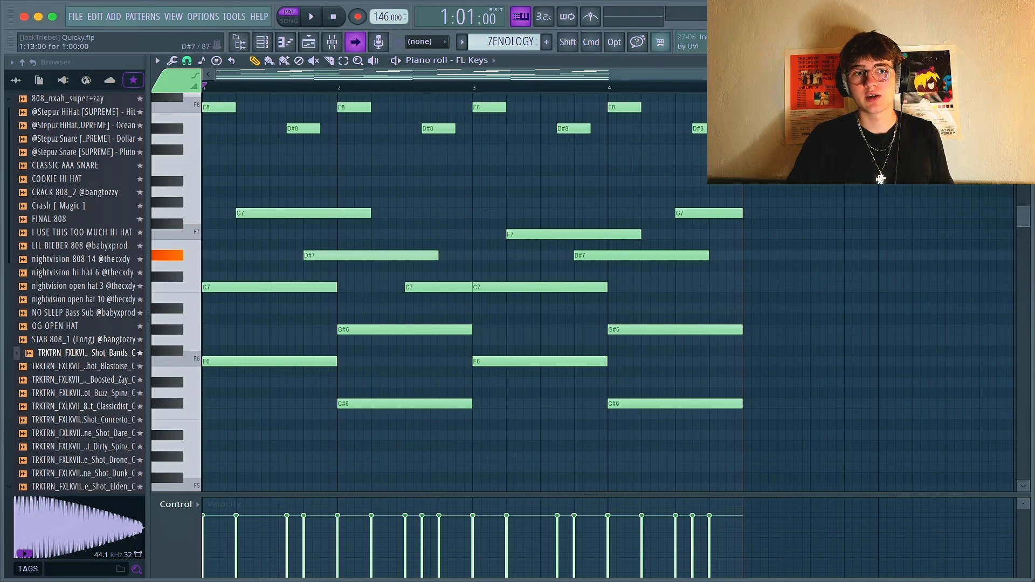
scroll(590, 291, "up", 2)
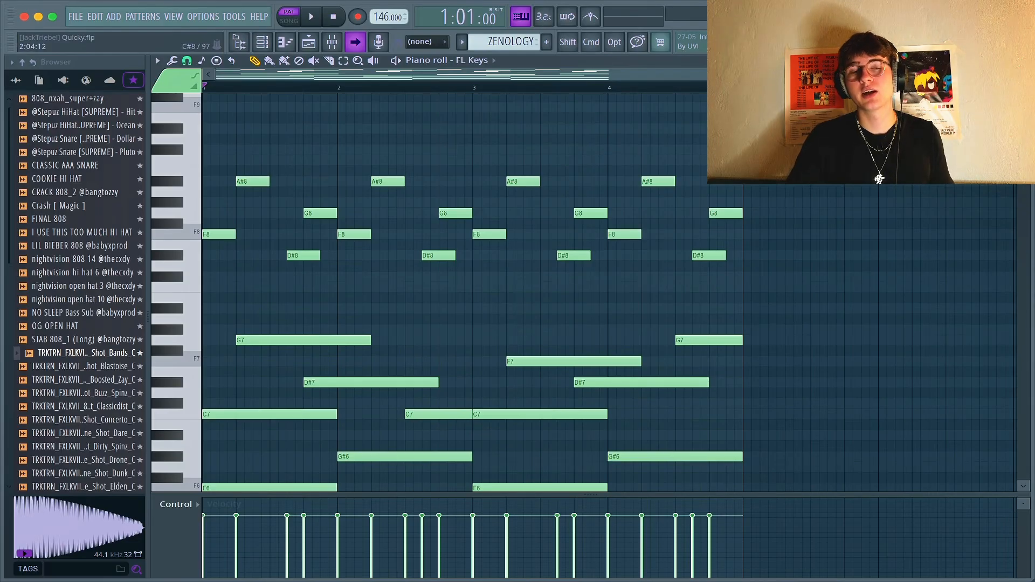
scroll(591, 292, "down", 2)
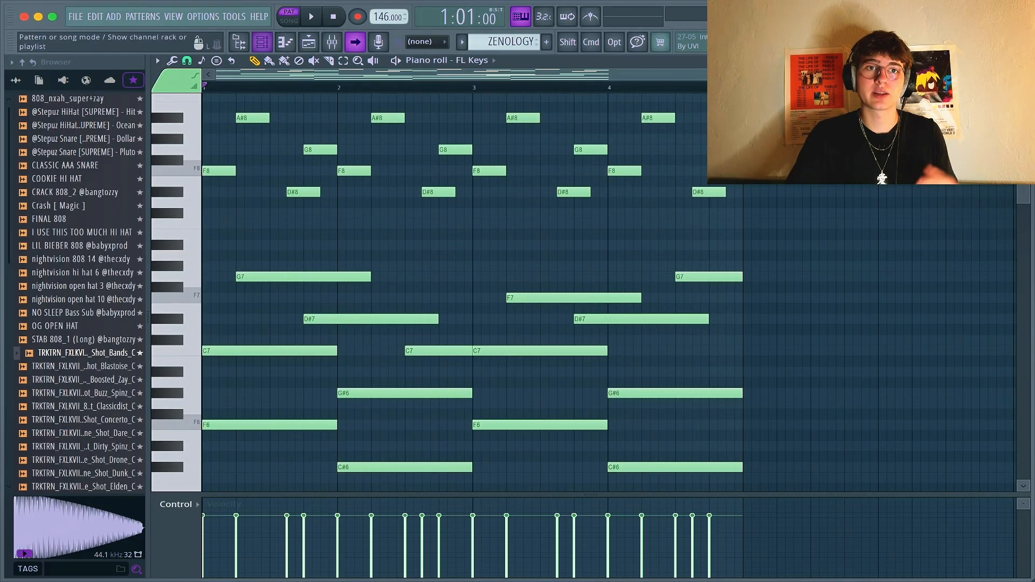
- Play the FL Keys melody, and listen to it with the HalfTime effect on its mixer insert
key("space")
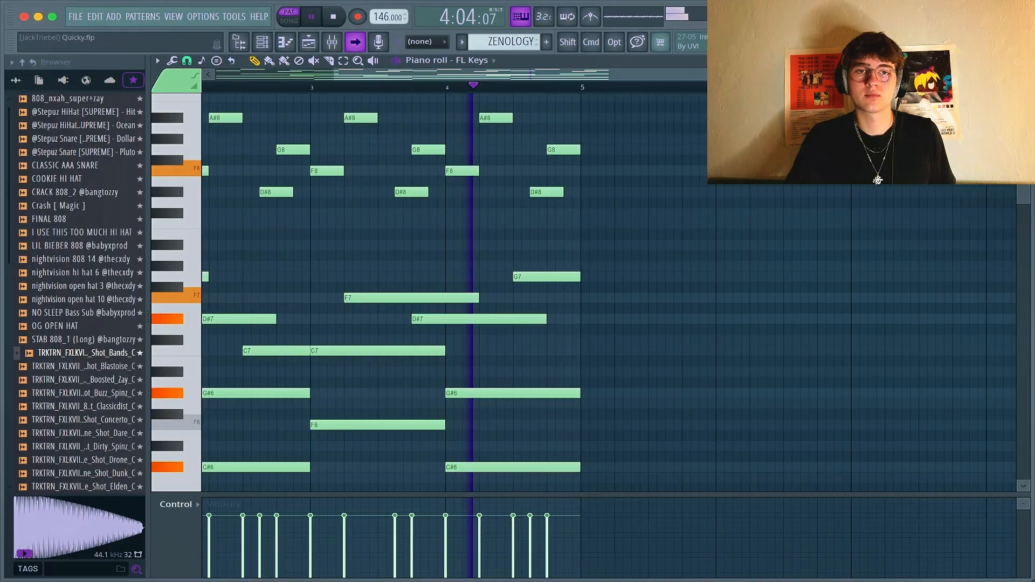
key("space")
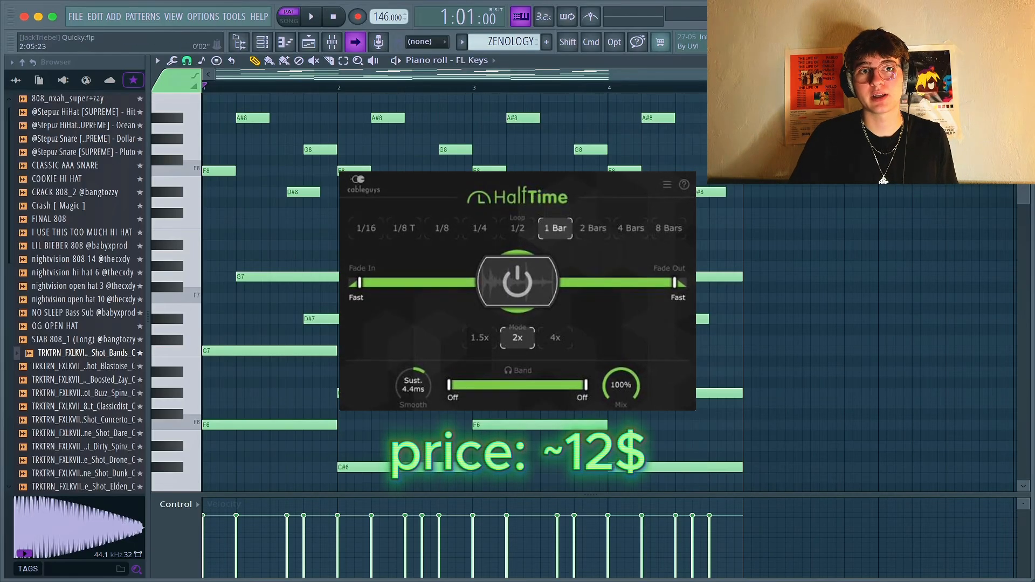
key("F9")
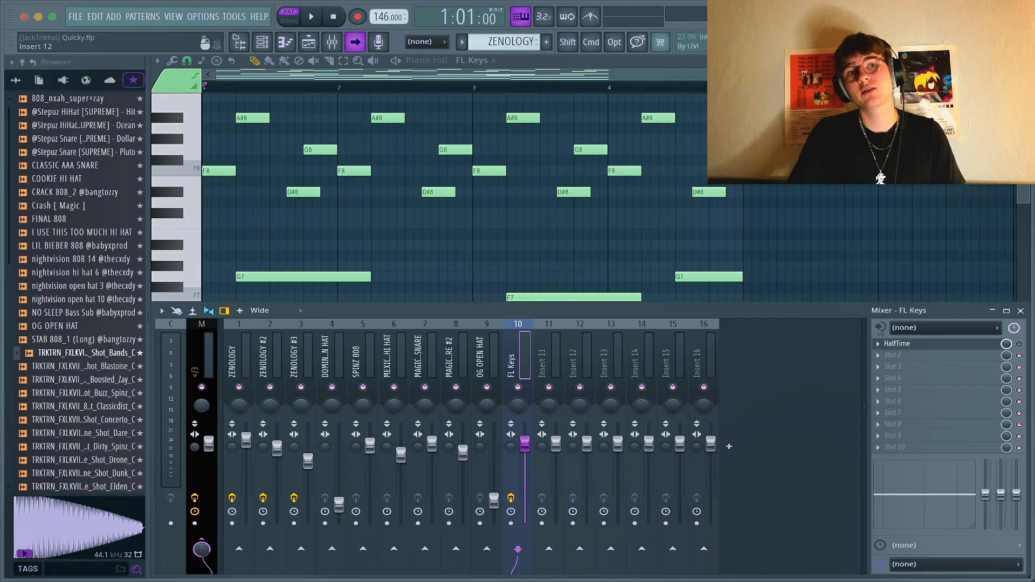
key("space")
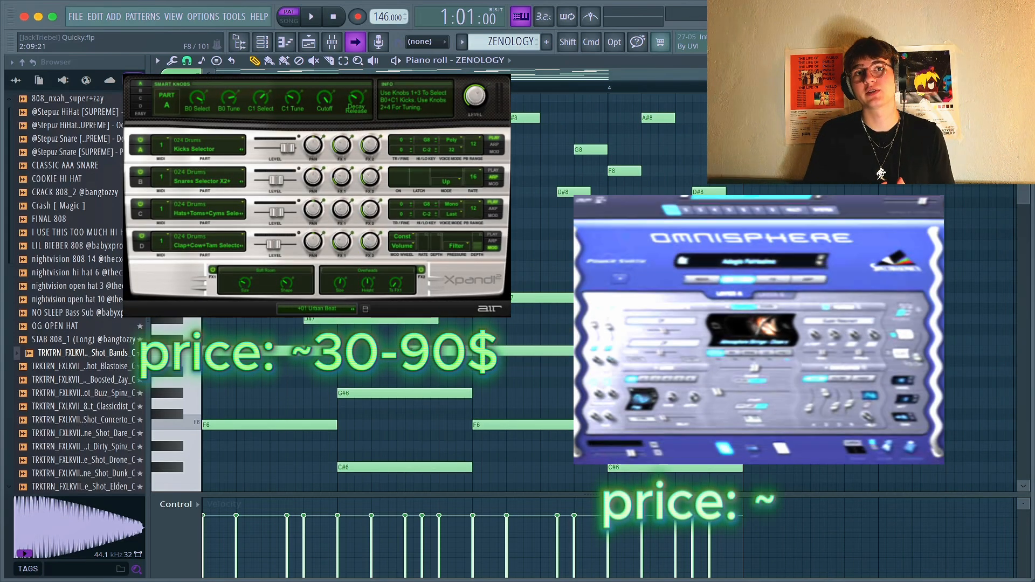
- Audition the melody on ZENOLOGY, ZENOLOGY #2 and ZENOLOGY #3, and play the three layers together from bar 9
key("F6")
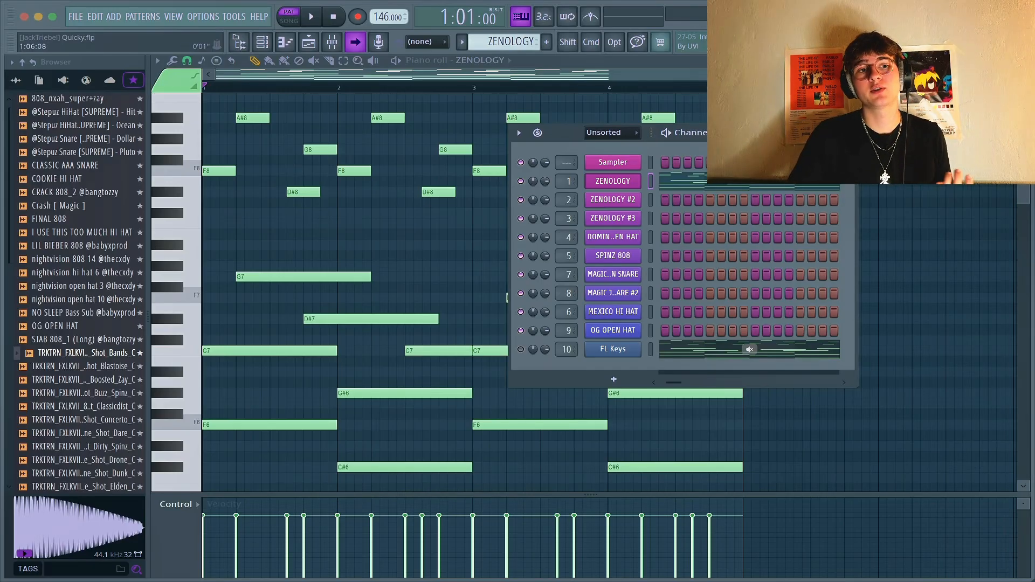
left_click(308, 42)
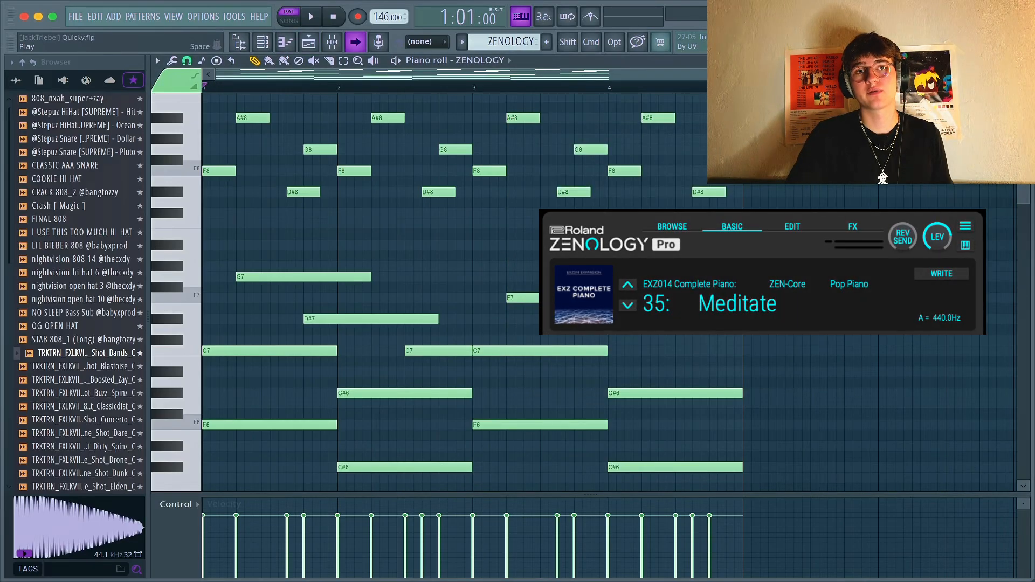
key("space")
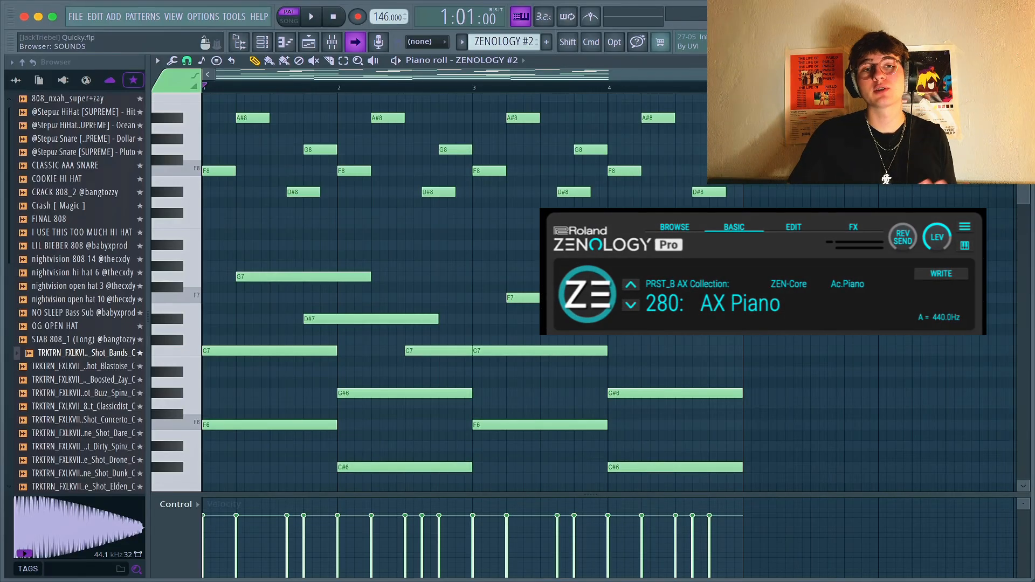
key("space")
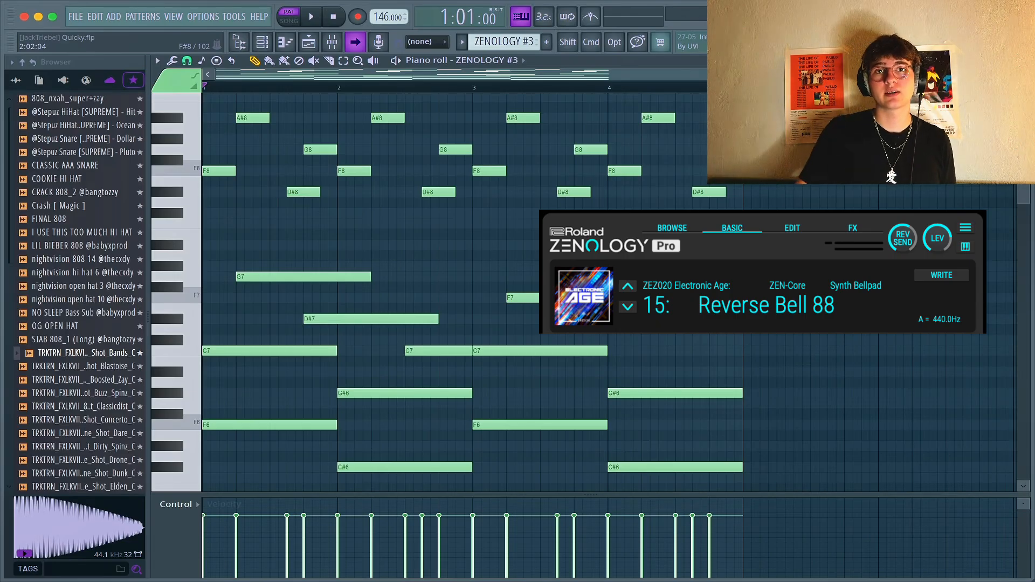
key("space")
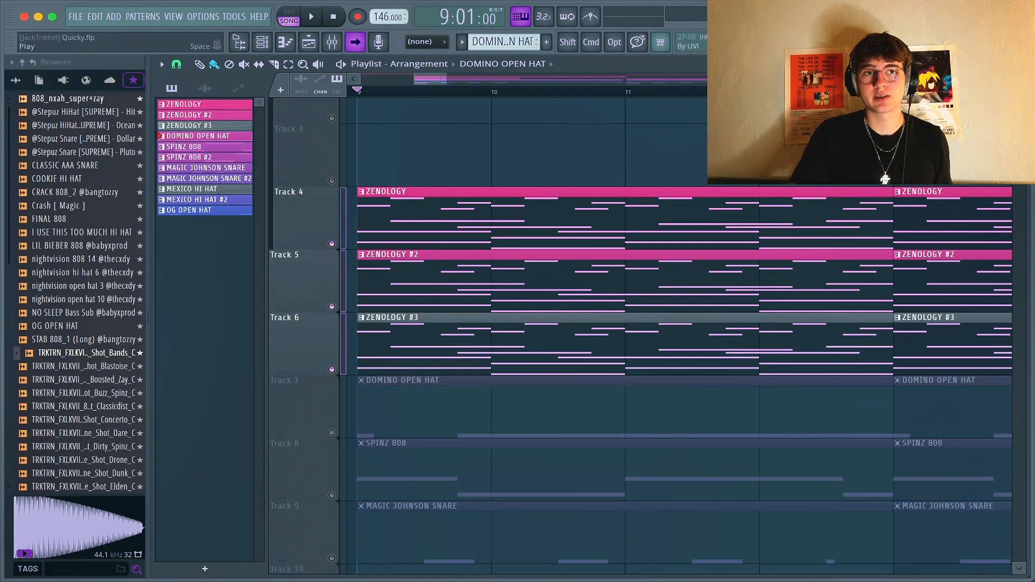
key("space")
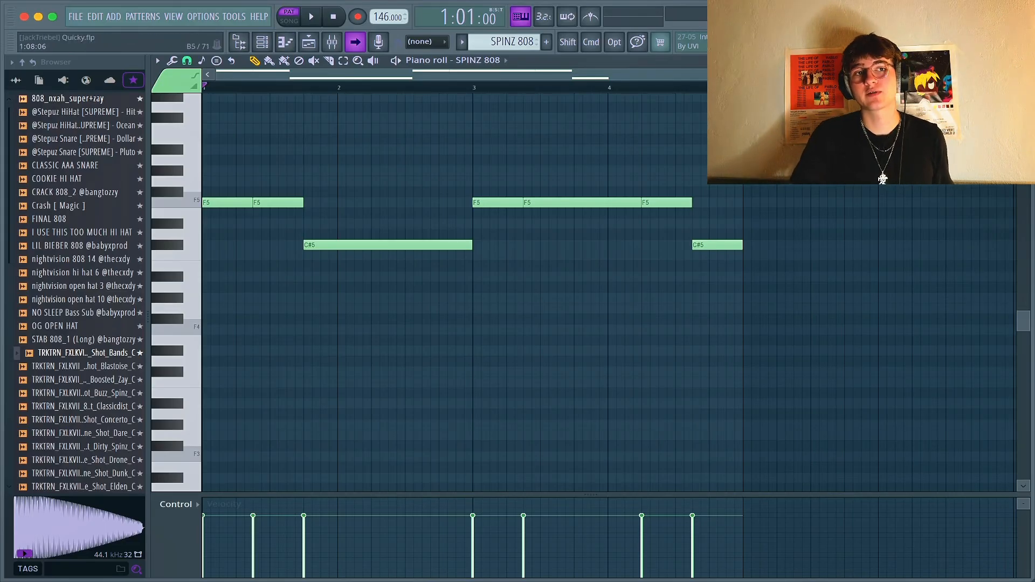
- Listen to the SPINZ 808 bass pattern, and play it with the drum tracks from bar 9 of the arrangement
key("space")
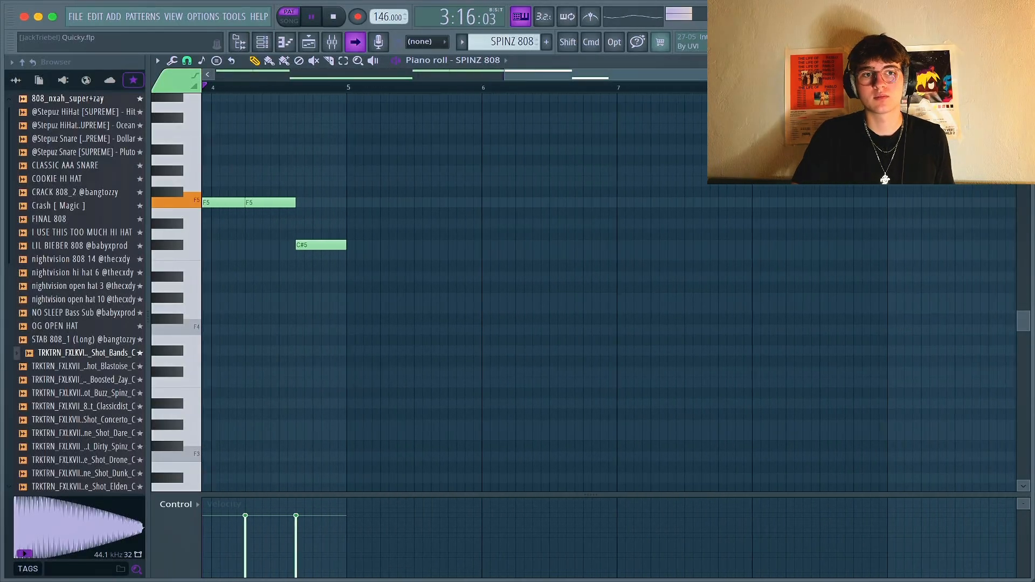
key("space")
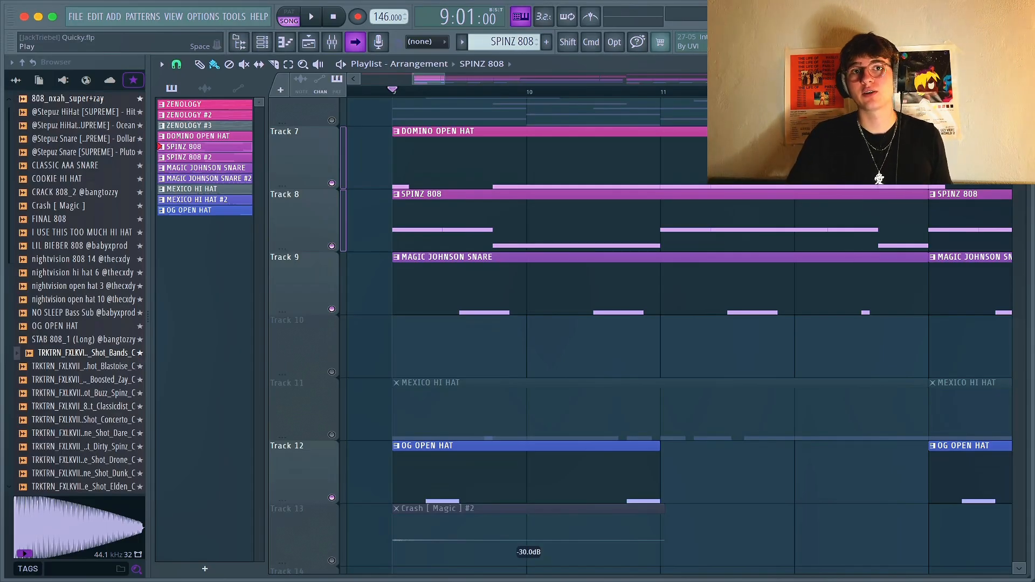
key("space")
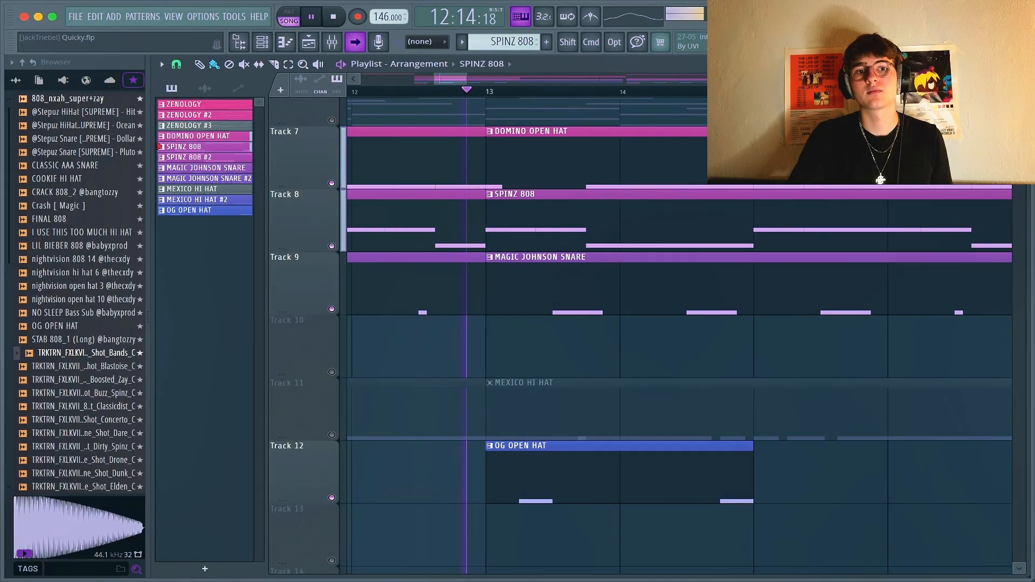
key("space")
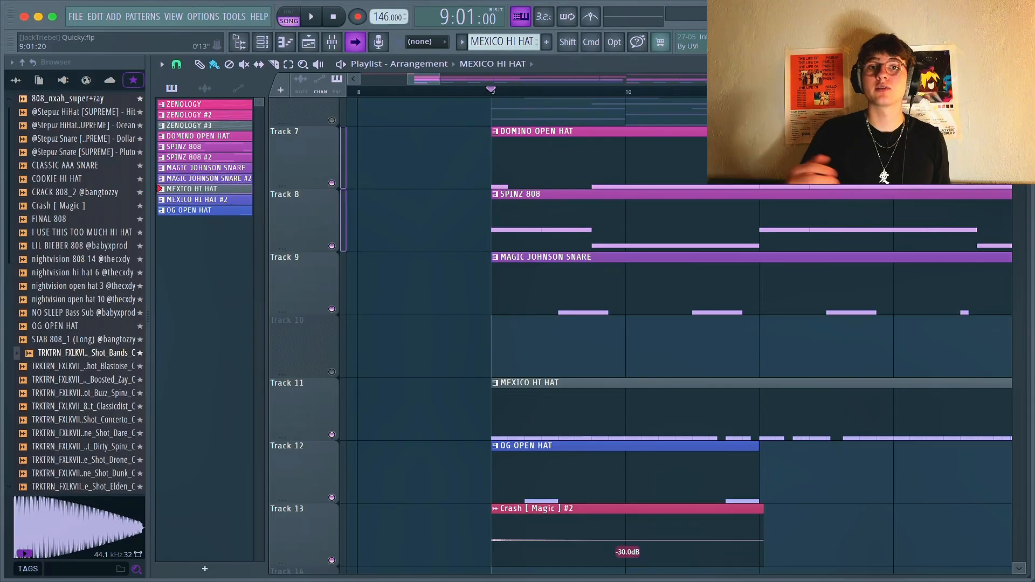
key("space")
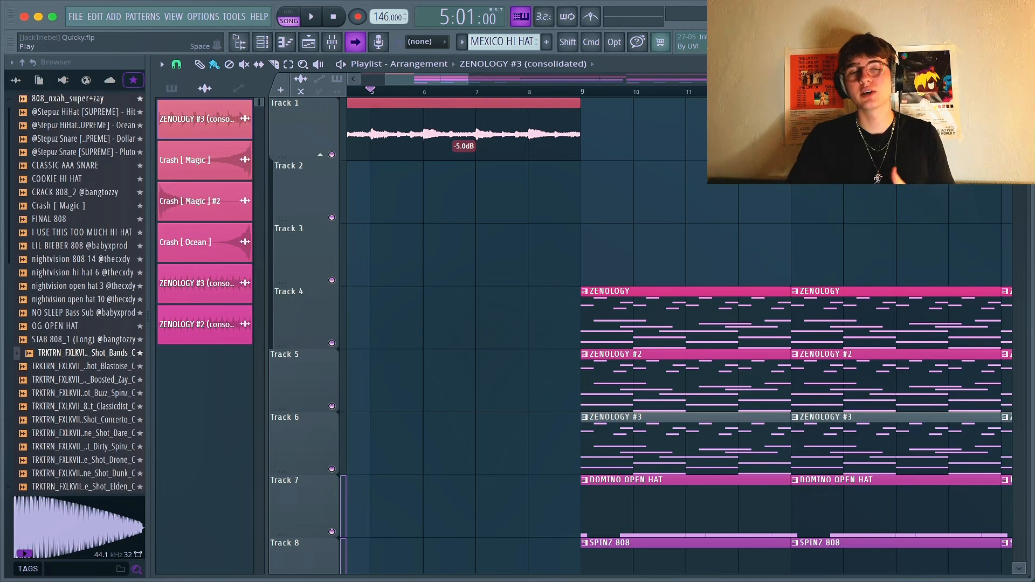
- Play the intro from bar 5 and examine how the pattern clips are laid out across the arrangement's tracks
key("space")
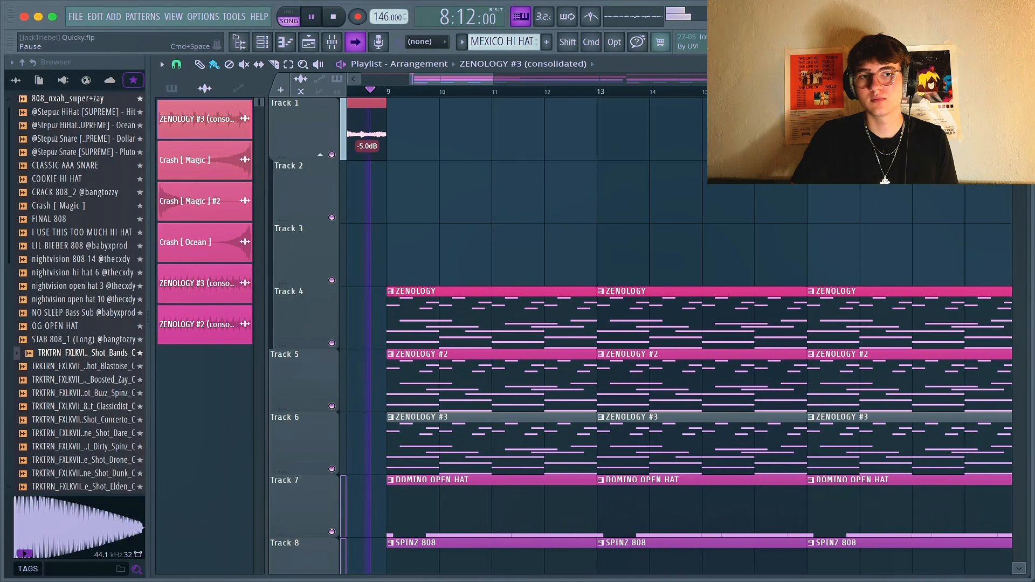
scroll(593, 323, "down", 4)
scroll(594, 324, "up", 1)
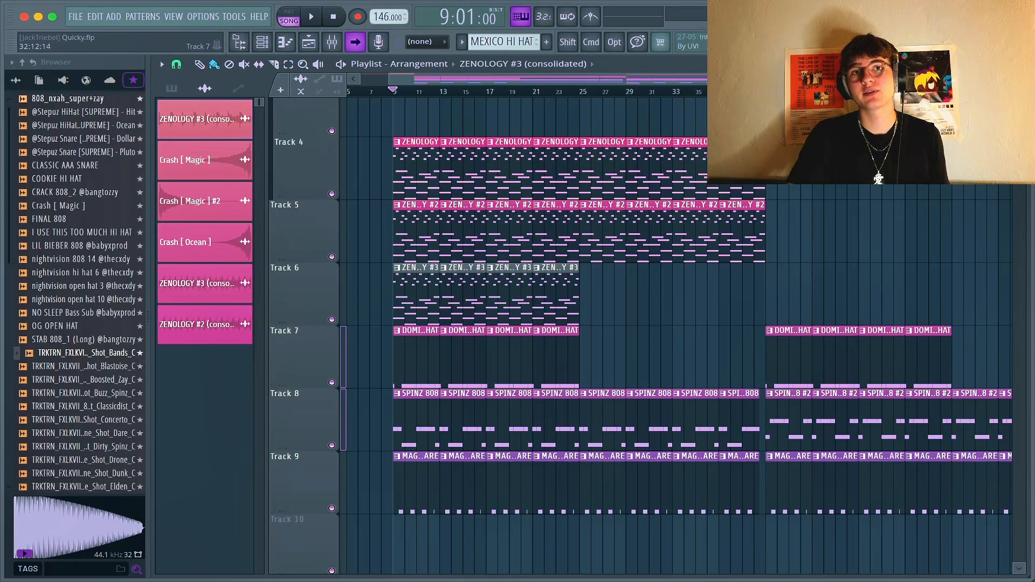
scroll(593, 323, "down", 2)
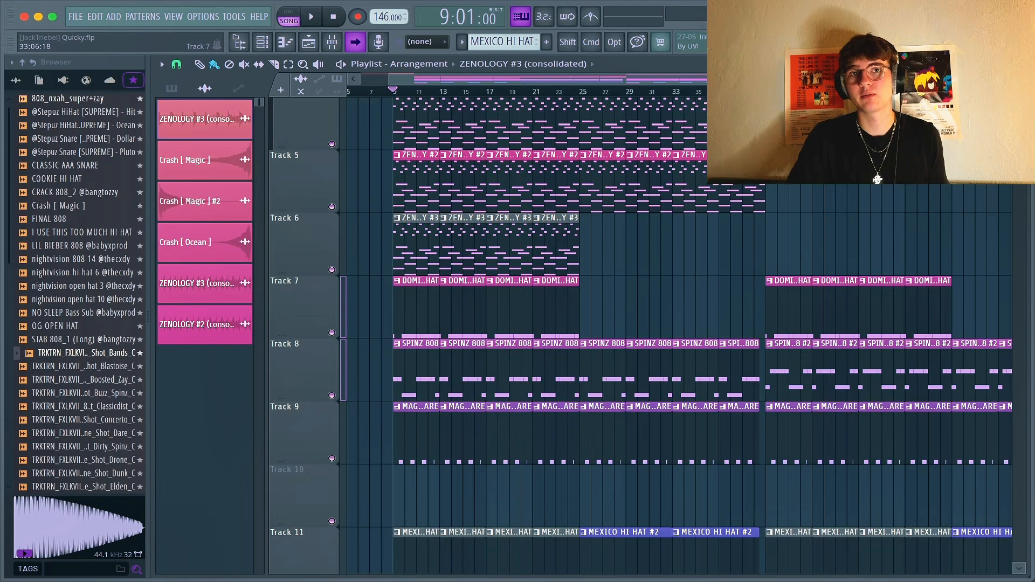
scroll(677, 308, "up", 5)
scroll(935, 199, "up", 4)
left_click(935, 200)
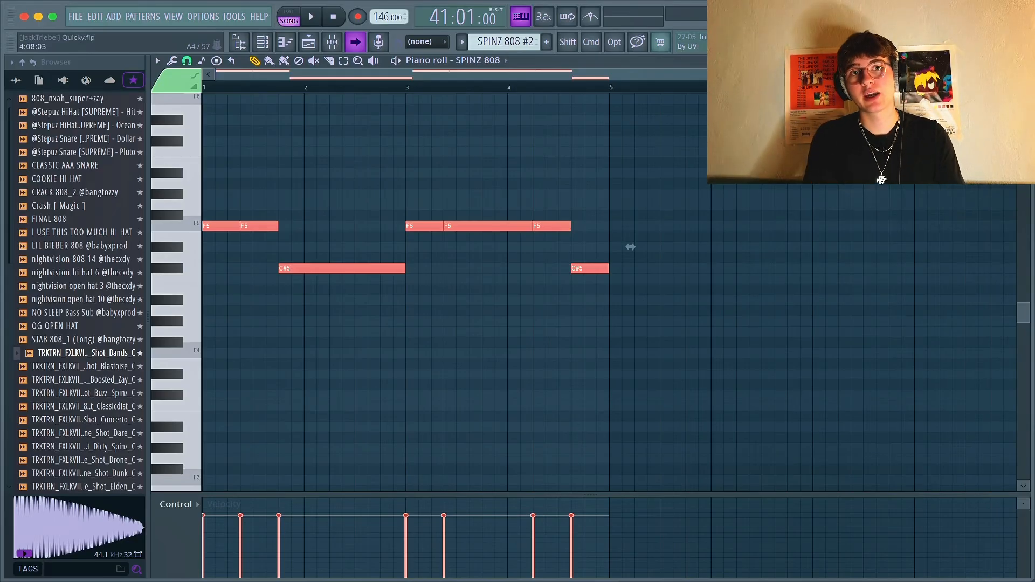
- Transpose all notes of the SPINZ 808 #2 pattern up two semitones to G5 and D#5, and flip them vertically
left_click_drag(631, 247, 631, 226)
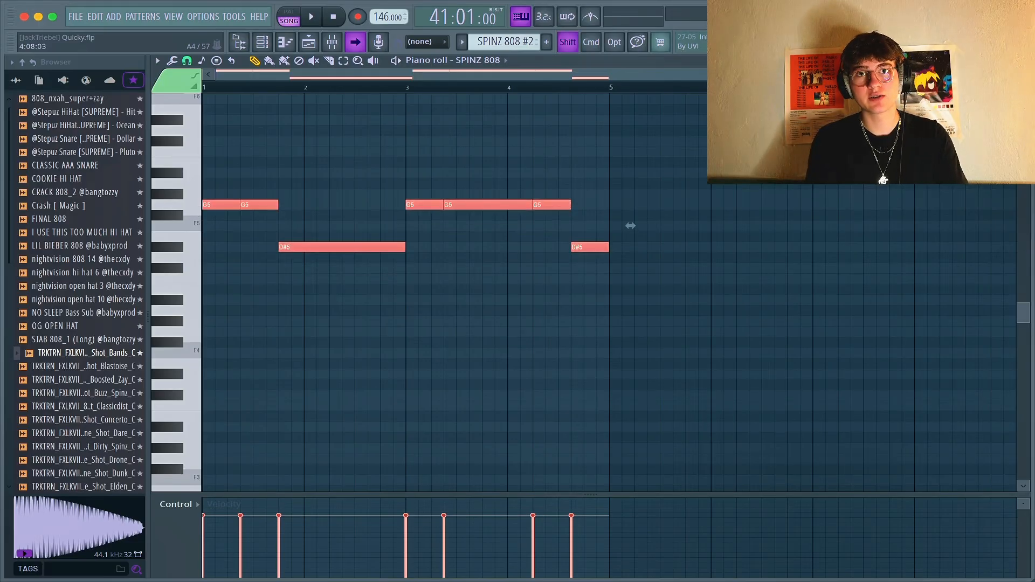
key("shift+Down")
key("shift+Down")
key("shift+Up")
key("shift+Up")
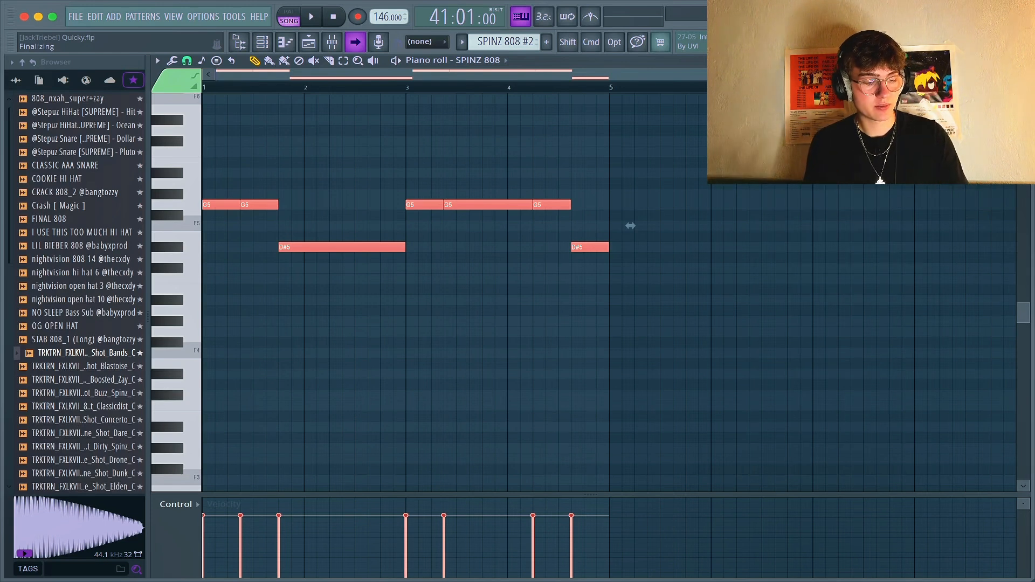
key("alt")
key("alt+y")
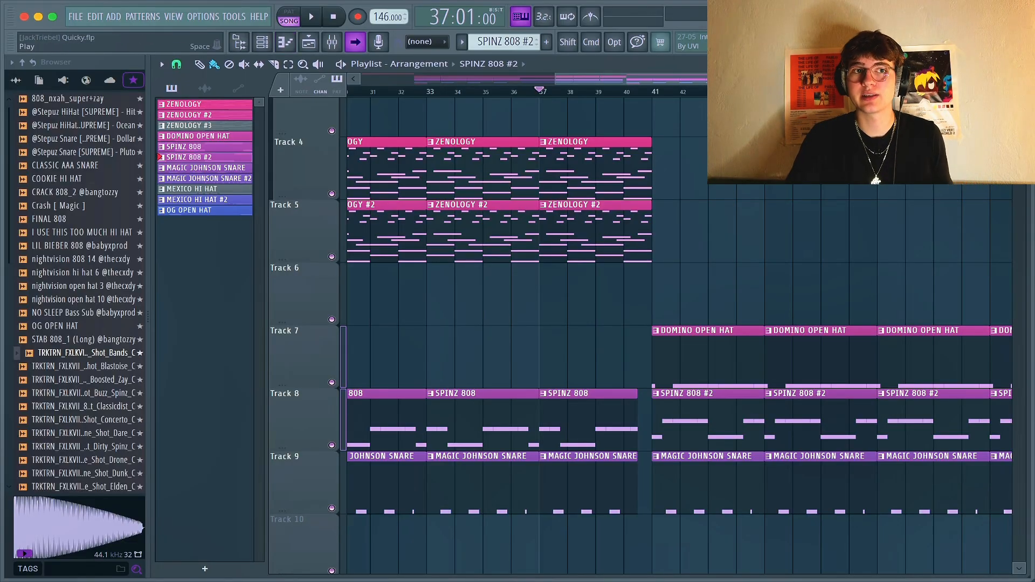
- Play the arrangement from bar 37 to compare the SPINZ 808 bass with the SPINZ 808 #2 variation
key("space")
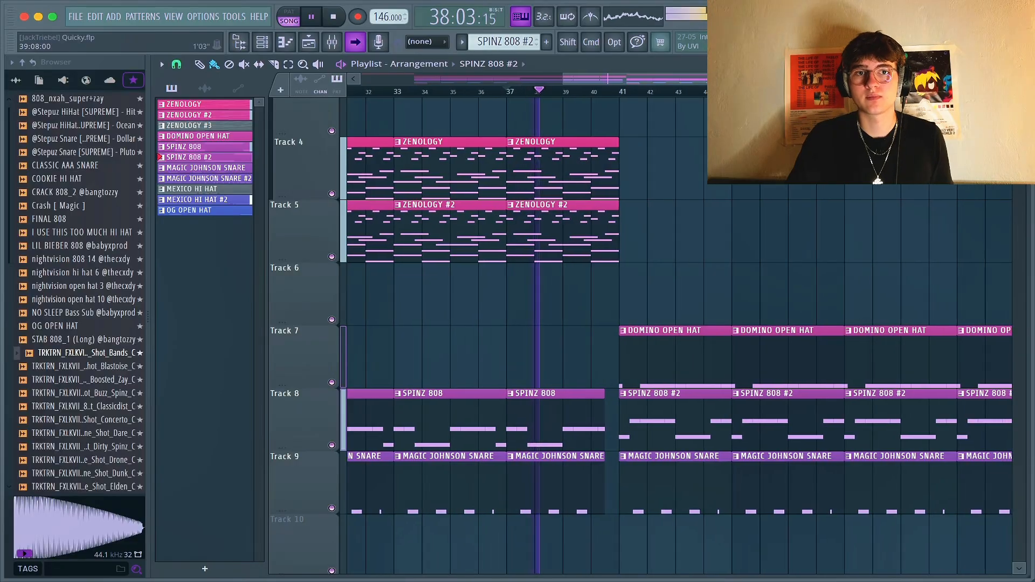
scroll(636, 167, "up", 1)
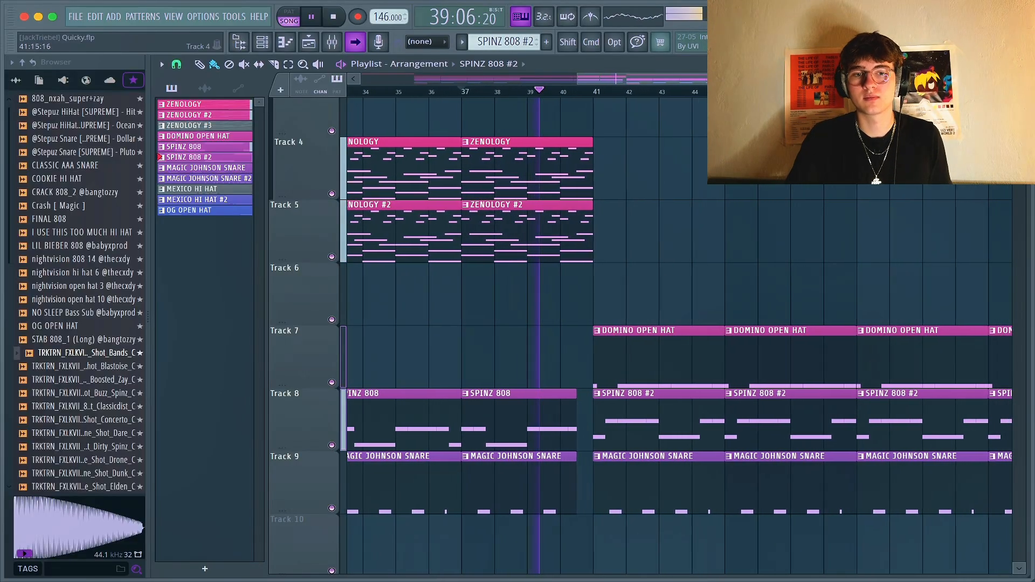
- Follow the playback into the second half from bar 41, examine the clips on Tracks 2 to 13, and pause in bar 48
scroll(623, 189, "down", 1)
scroll(624, 188, "up", 3)
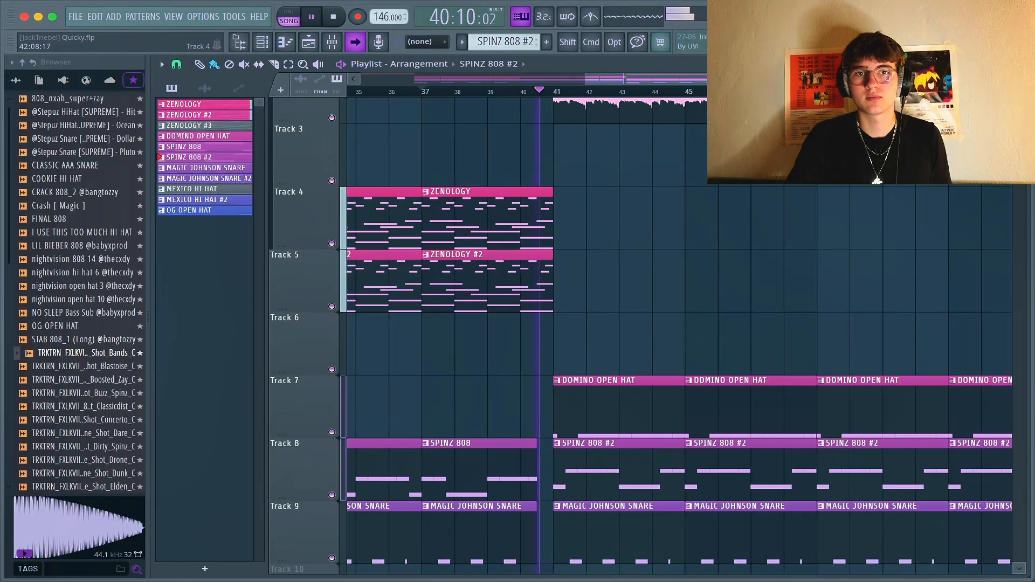
scroll(624, 189, "up", 2)
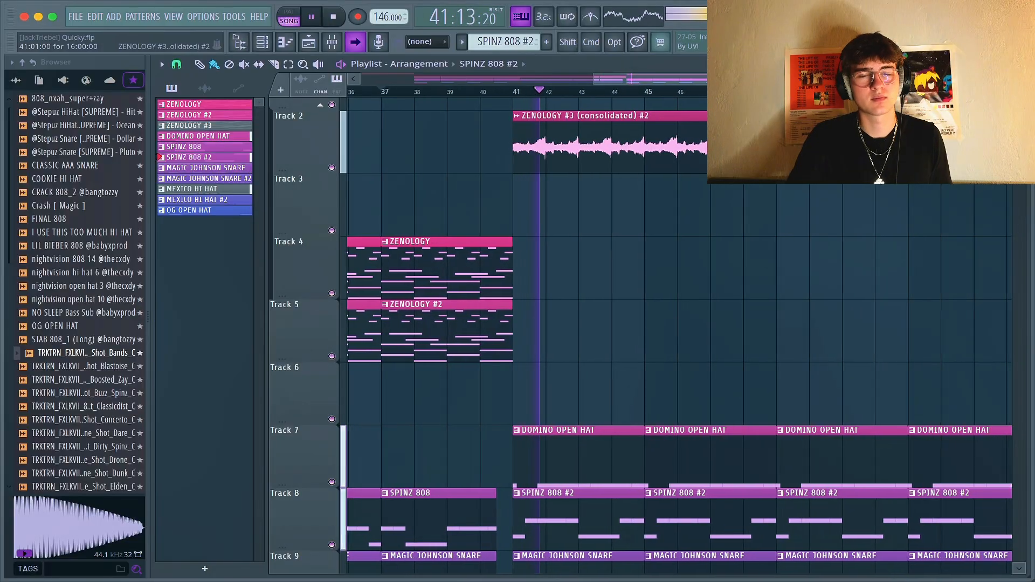
scroll(623, 324, "down", 5)
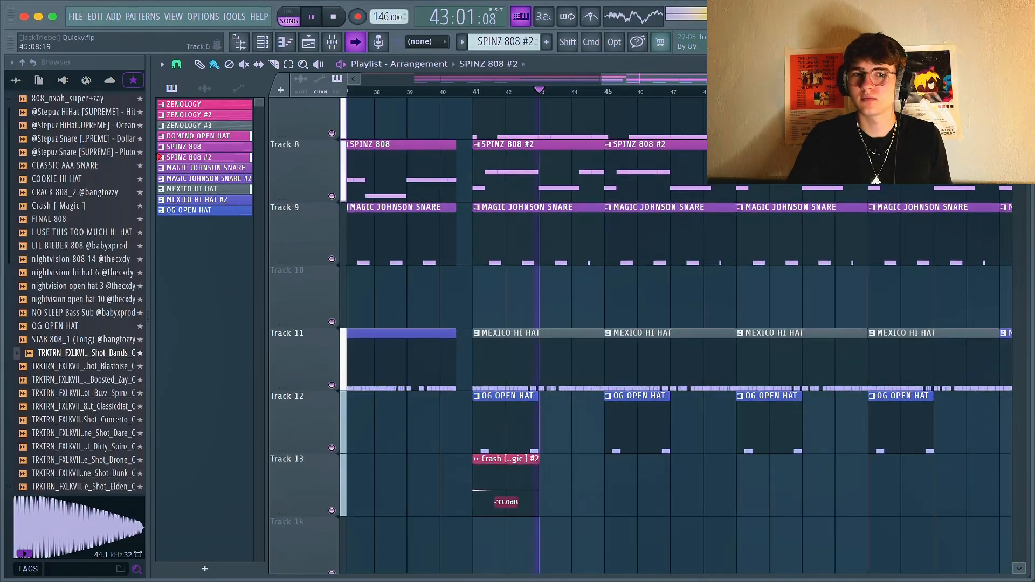
scroll(623, 324, "up", 5)
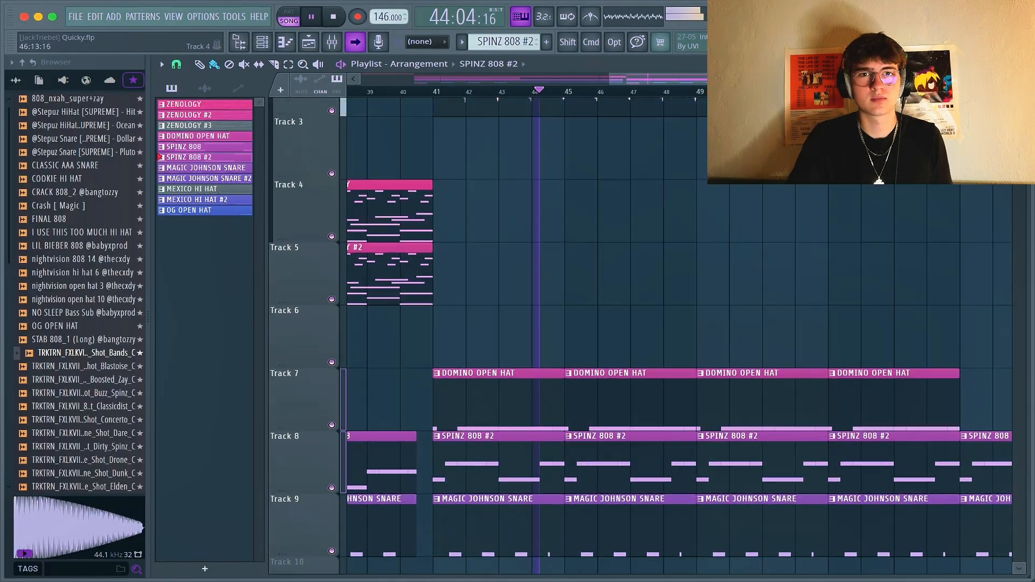
scroll(623, 324, "up", 1)
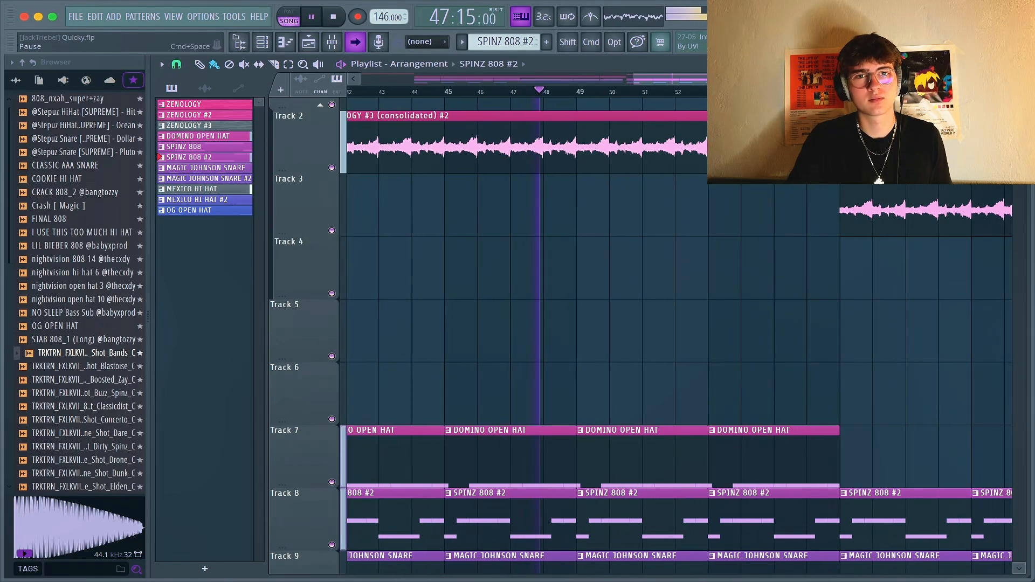
key("space")
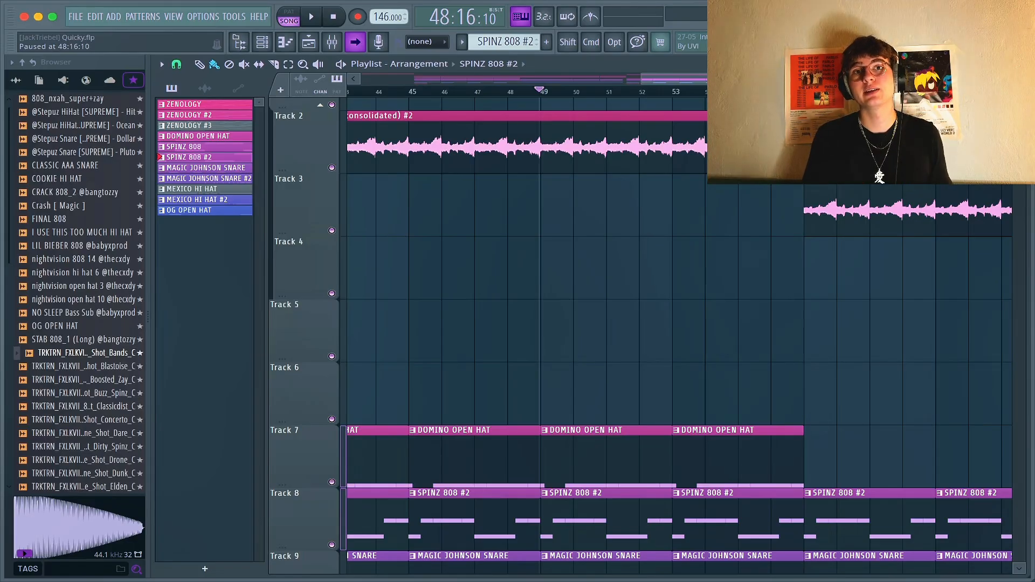
- Show the mixer and open Fruity Parametric EQ 2 on the ZENOLOGY insert to examine its EQ curve
key("F9")
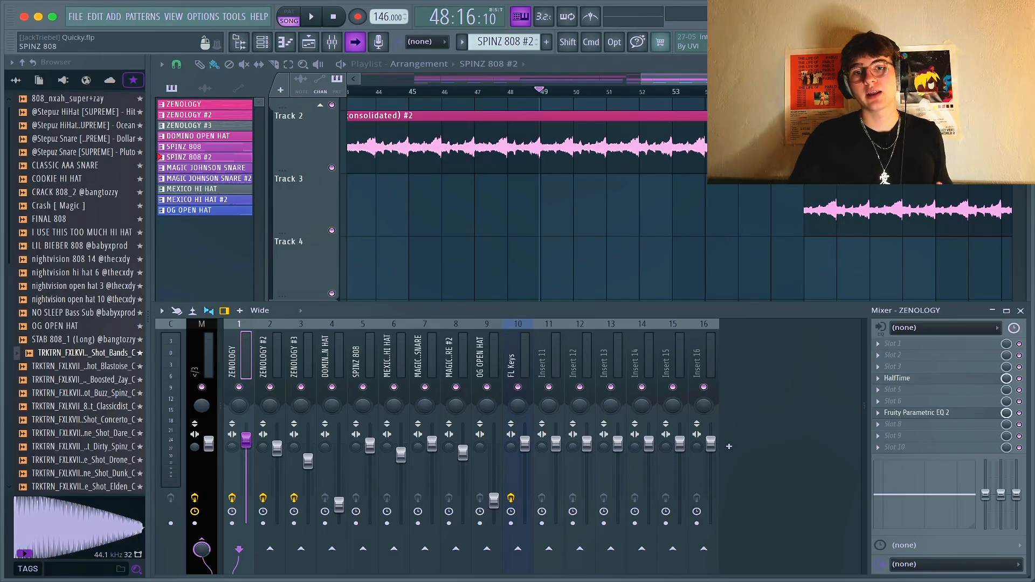
left_click(917, 413)
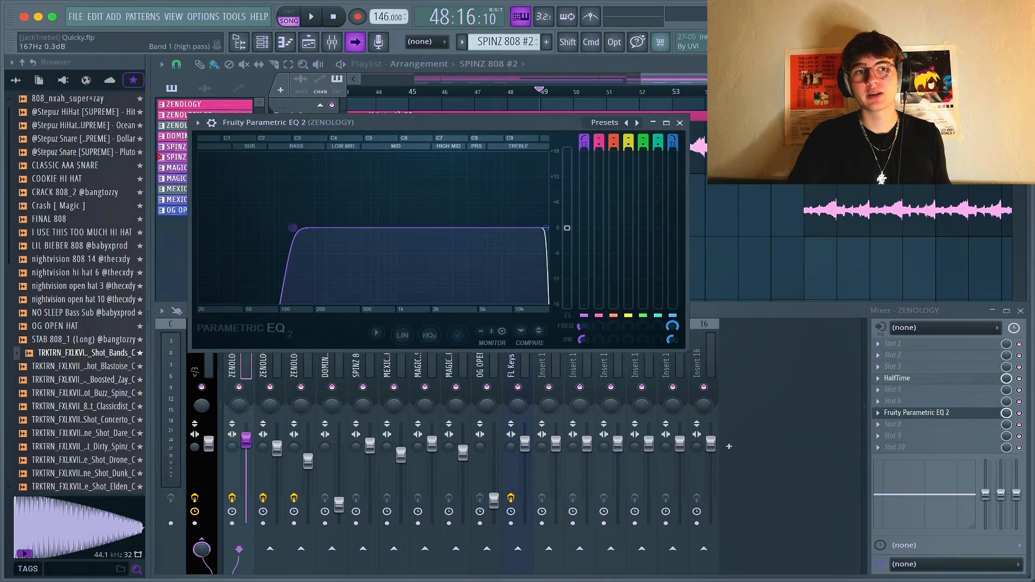